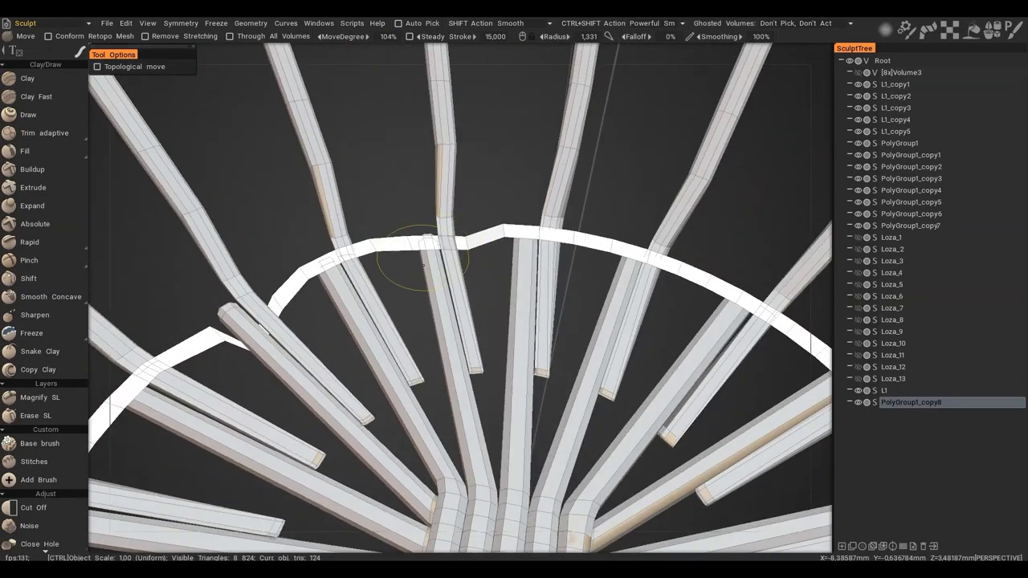
# Orbit the view around the basket's radial spokes
pyautogui.keyDown('alt'); pyautogui.moveTo(423, 265); pyautogui.dragTo(394, 247); pyautogui.keyUp('alt')
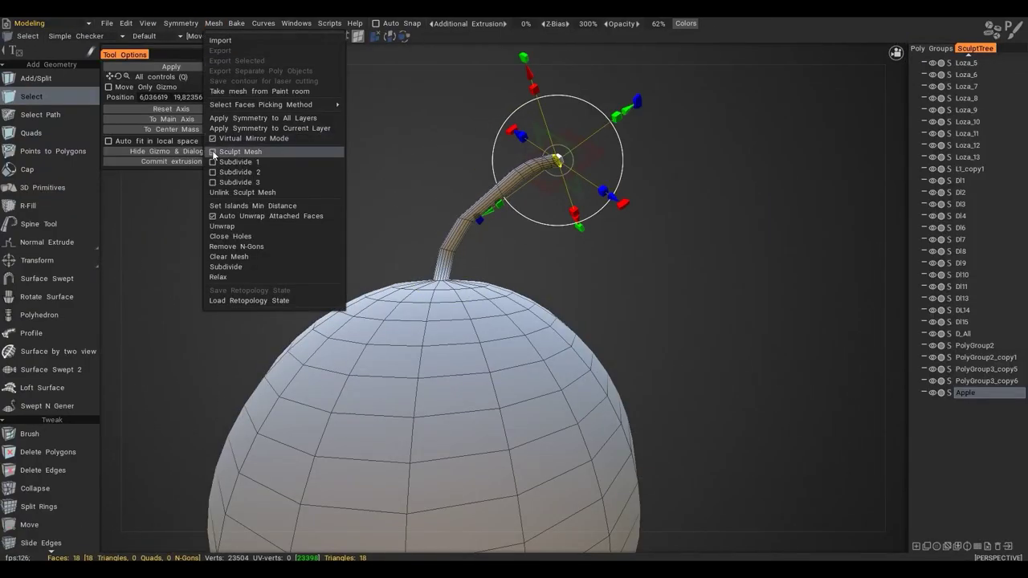
# Make the apple mesh sculptable via Sculpt Mesh and inspect the stem and underside
pyautogui.click(32, 23)
pyautogui.click(52, 87)
pyautogui.moveTo(396, 307)
pyautogui.mouseDown(button='middle')
pyautogui.moveTo(333, 300)
pyautogui.moveTo(335, 231)
pyautogui.mouseUp(button='middle')
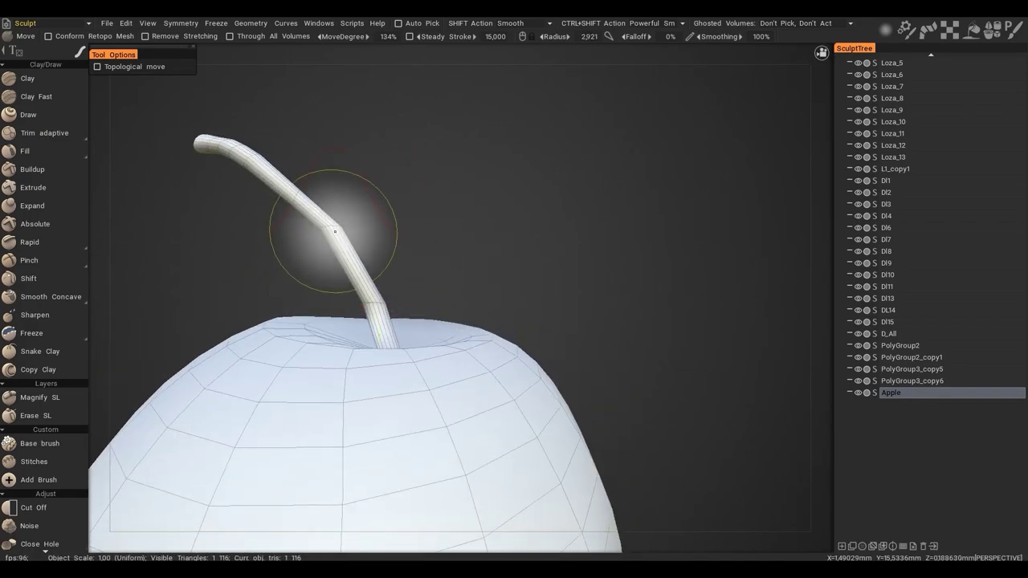
pyautogui.moveTo(335, 231)
pyautogui.keyDown('alt'); pyautogui.mouseDown()
pyautogui.moveTo(460, 299)
pyautogui.moveTo(413, 252)
pyautogui.moveTo(344, 266)
pyautogui.moveTo(412, 294)
pyautogui.mouseUp(); pyautogui.keyUp('alt')
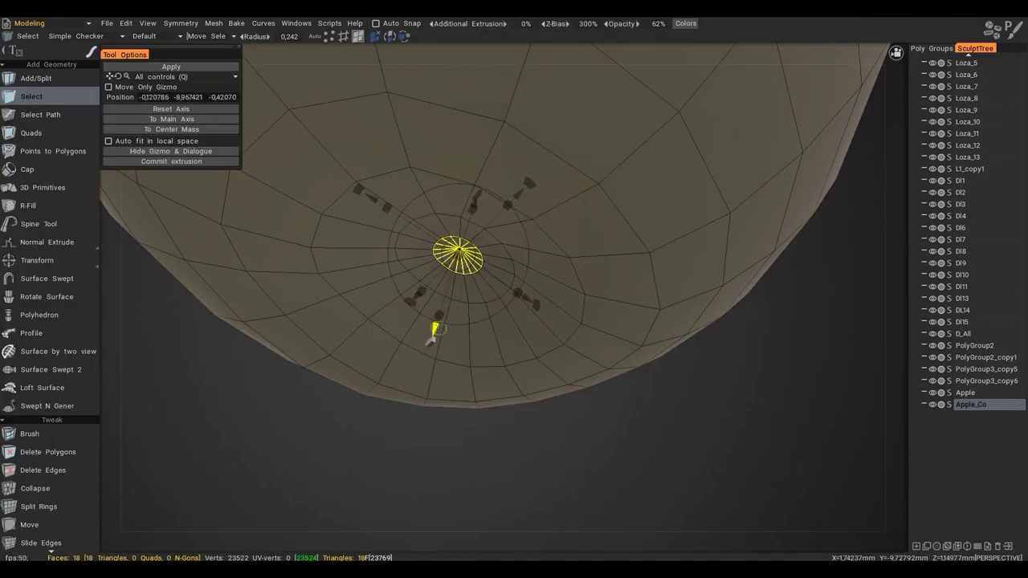
# Extrude the edge loop at the apple's base and cap the opening as the calyx
pyautogui.moveTo(434, 330)
pyautogui.keyDown('alt'); pyautogui.mouseDown()
pyautogui.moveTo(482, 354)
pyautogui.moveTo(394, 386)
pyautogui.moveTo(598, 232)
pyautogui.mouseUp(); pyautogui.keyUp('alt')
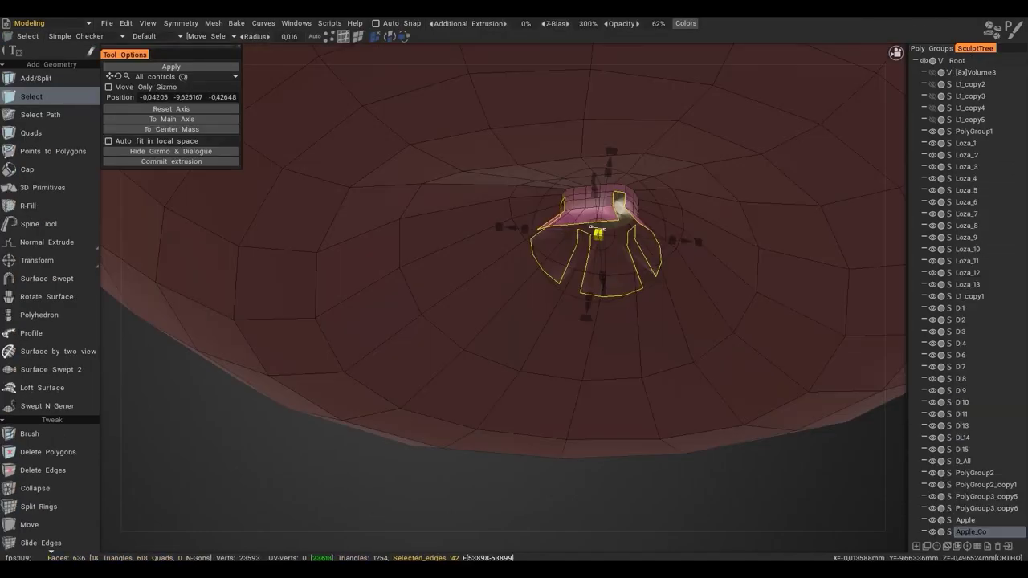
pyautogui.keyDown('shift'); pyautogui.moveTo(575, 270); pyautogui.dragTo(566, 269); pyautogui.keyUp('shift')
pyautogui.press('space')
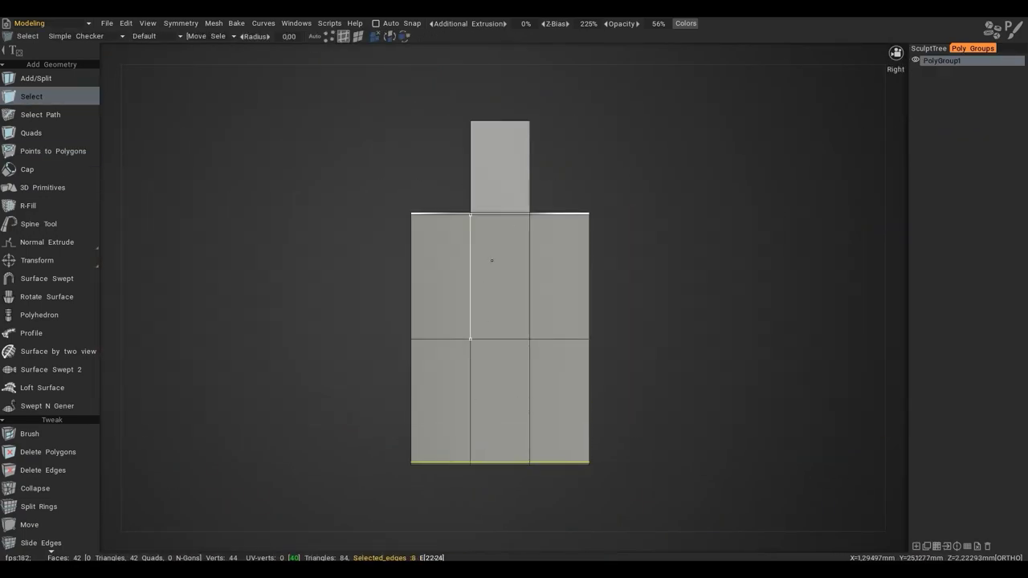
# Build the cutting board with Points to Polygons, then remove polygons with Delete Polygons
pyautogui.press('space')
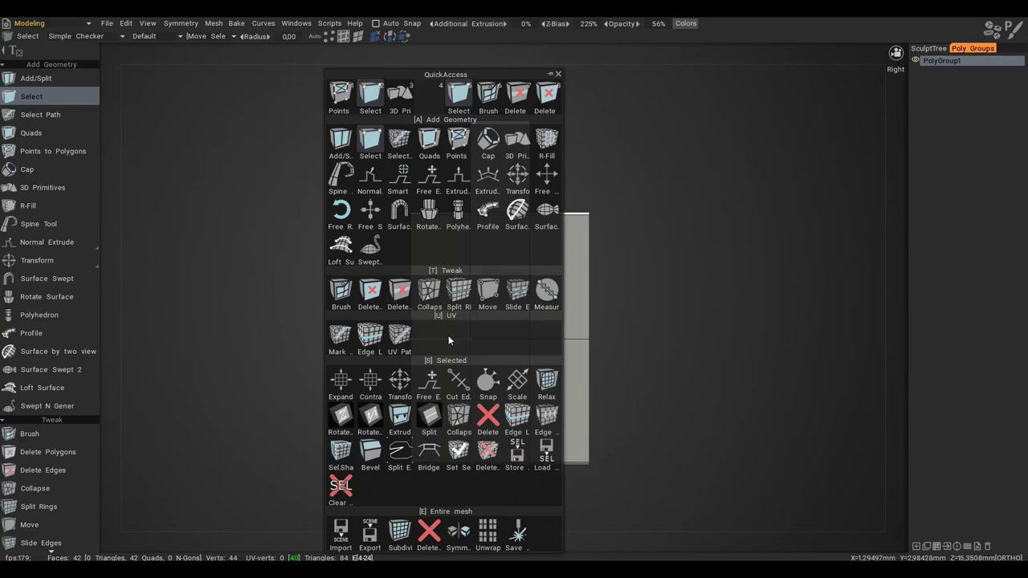
pyautogui.click(448, 335)
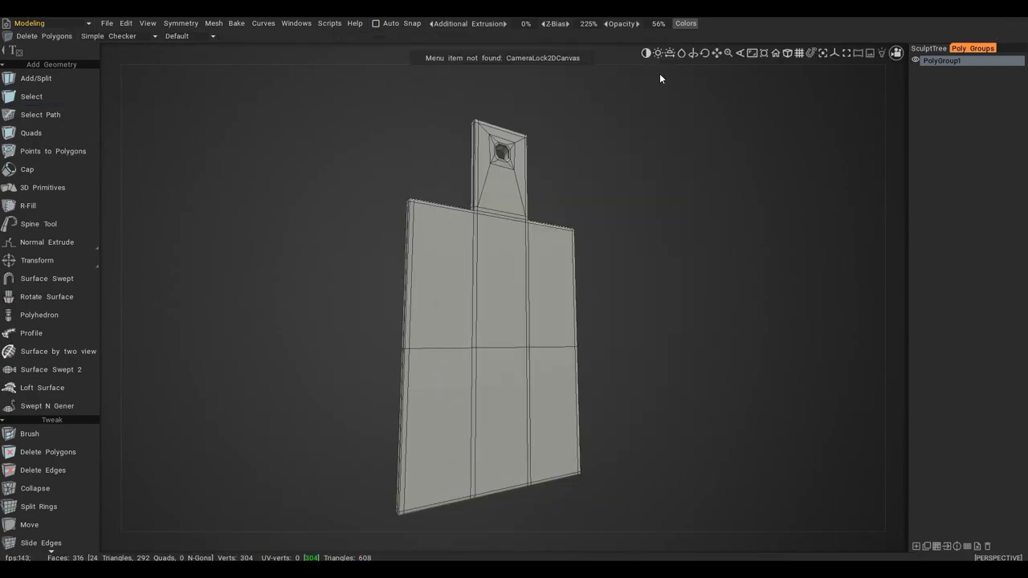
pyautogui.click(154, 35)
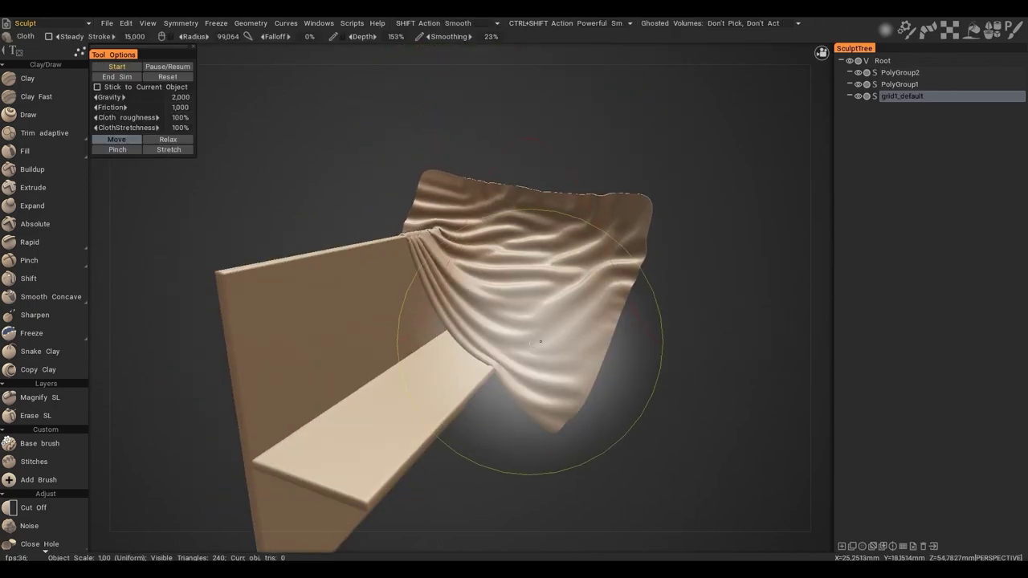
# Orbit to view the wall and bench from the side
pyautogui.moveTo(541, 341); pyautogui.dragTo(462, 356, button='right')
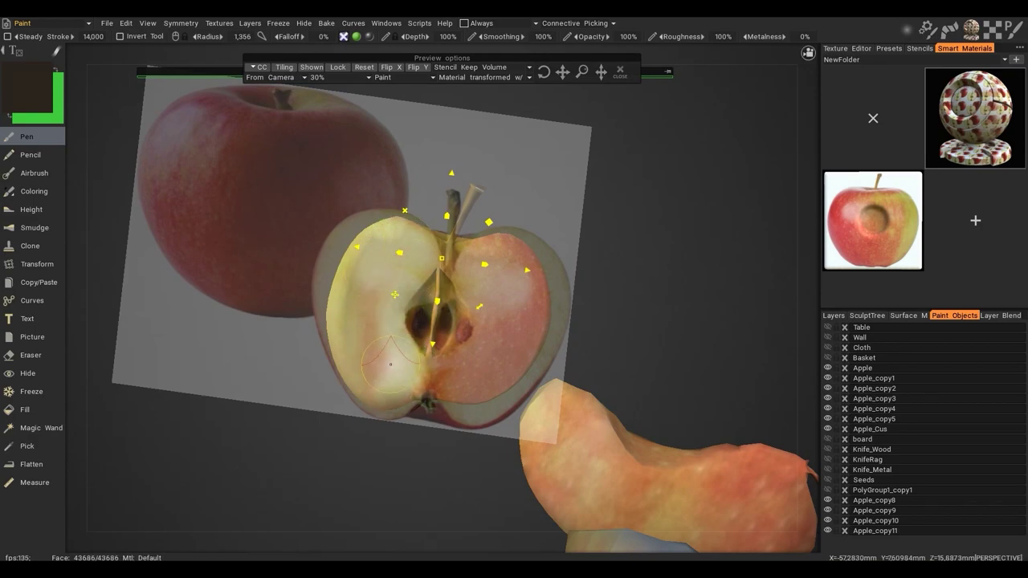
# Align the apple stencil with the slice and slide the fabric stencil over the cloth
pyautogui.moveTo(441, 260); pyautogui.dragTo(433, 256)
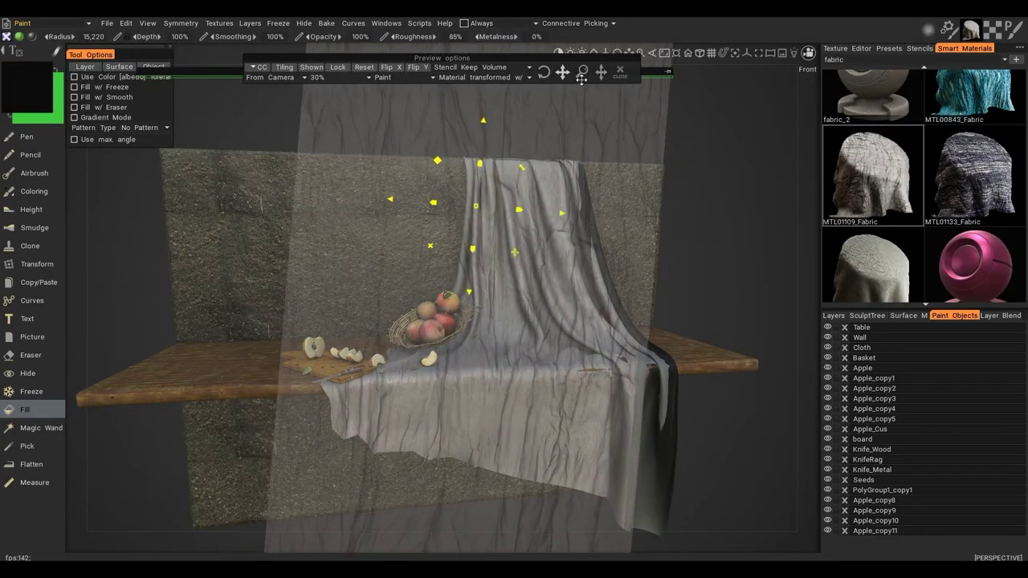
pyautogui.moveTo(581, 79); pyautogui.dragTo(771, 91)
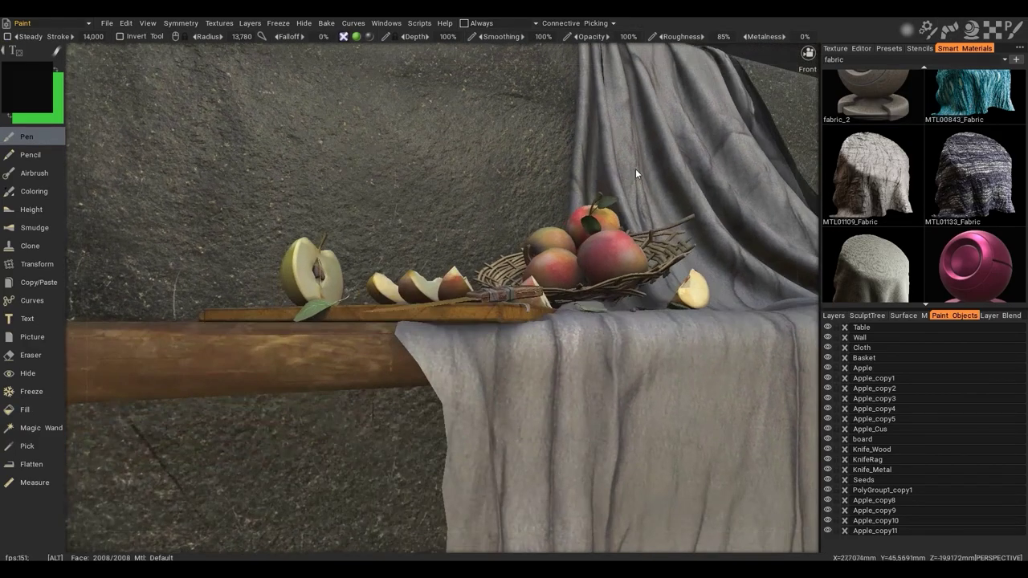
pyautogui.moveTo(635, 169)
pyautogui.keyDown('alt'); pyautogui.mouseDown()
pyautogui.moveTo(628, 193)
pyautogui.moveTo(613, 191)
pyautogui.mouseUp(); pyautogui.keyUp('alt')
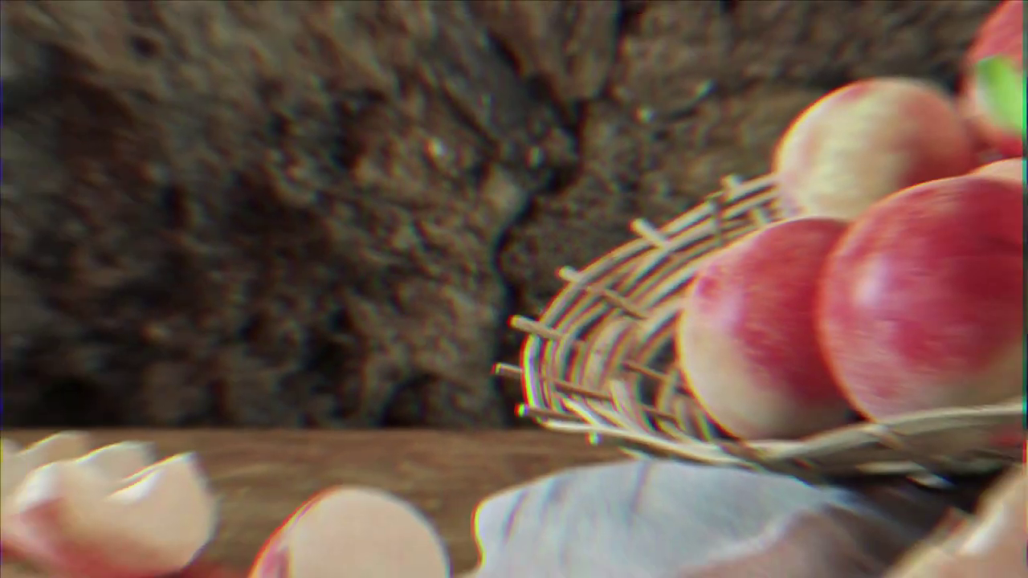